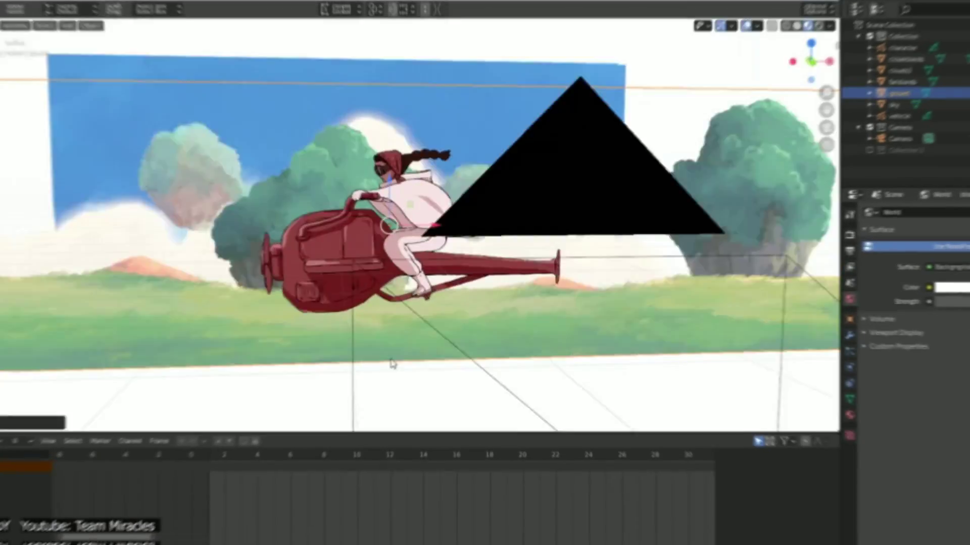
middle_drag(393, 364, 328, 286)
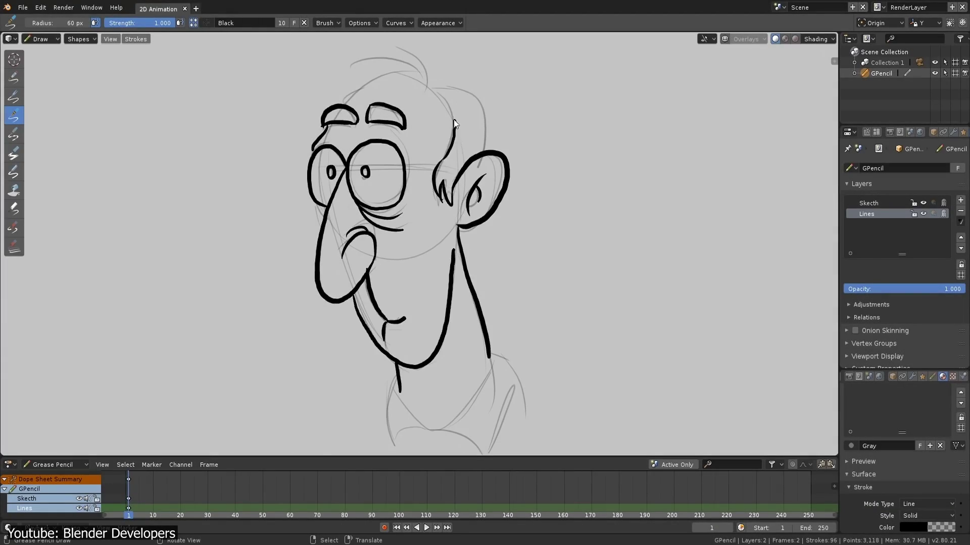
Ink the cartoon man's hair, skull outline and shirt collar in thick black lines over the rough sketch on the Lines layer.
drag(428, 65, 432, 83)
drag(343, 103, 419, 76)
drag(396, 373, 427, 429)
mouse_move(394, 374)
mouse_down()
mouse_move(429, 440)
mouse_move(452, 436)
mouse_move(505, 334)
mouse_up()
drag(505, 335, 519, 382)
mouse_move(517, 392)
mouse_down()
mouse_move(485, 452)
mouse_move(552, 441)
mouse_up()
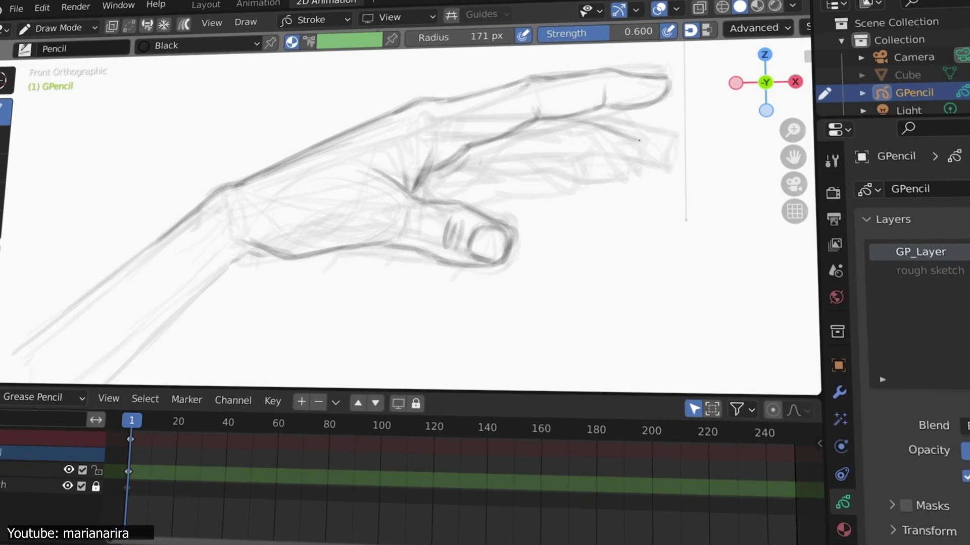
Draw cleaner pencil lines for the hand's thumb and lower fingers on GP_Layer, following the rough sketch.
drag(452, 202, 510, 265)
drag(677, 127, 500, 179)
drag(664, 149, 487, 162)
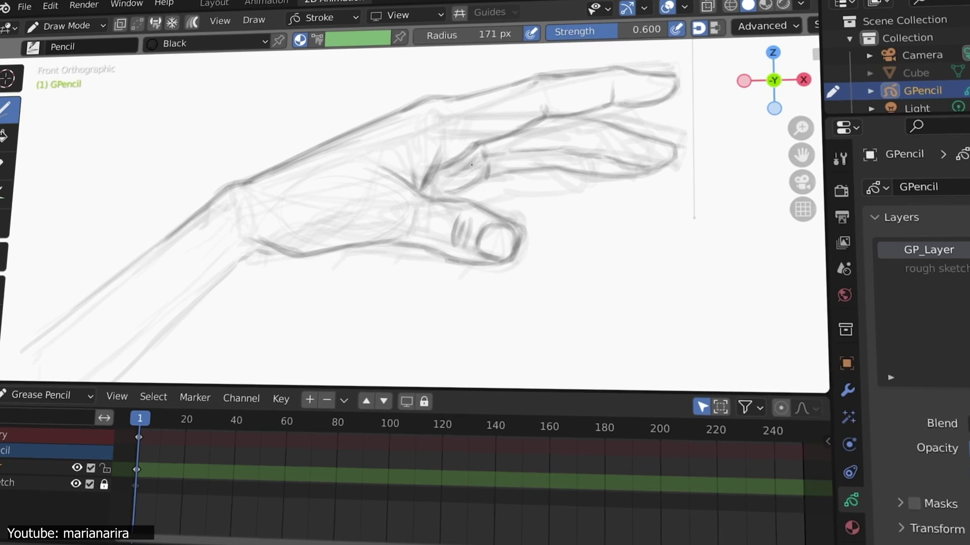
drag(525, 228, 384, 152)
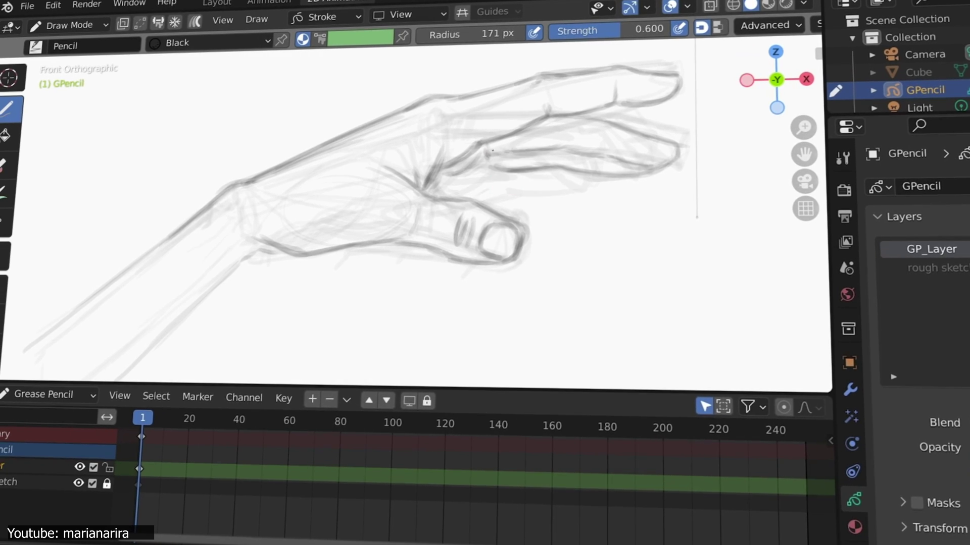
drag(593, 151, 384, 202)
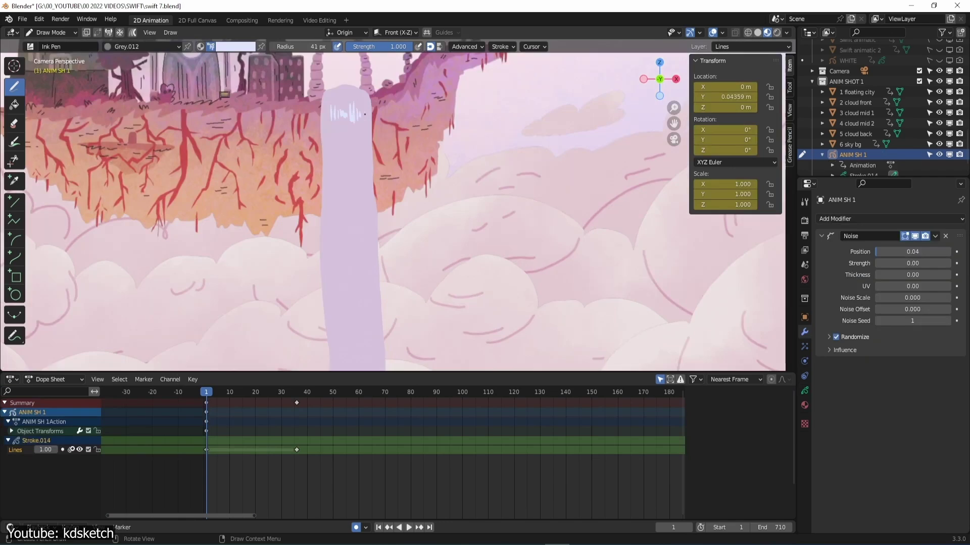
Draw groups of light ripple strokes down the length of the lilac waterfall on the Lines layer.
scroll(369, 302, up, 3)
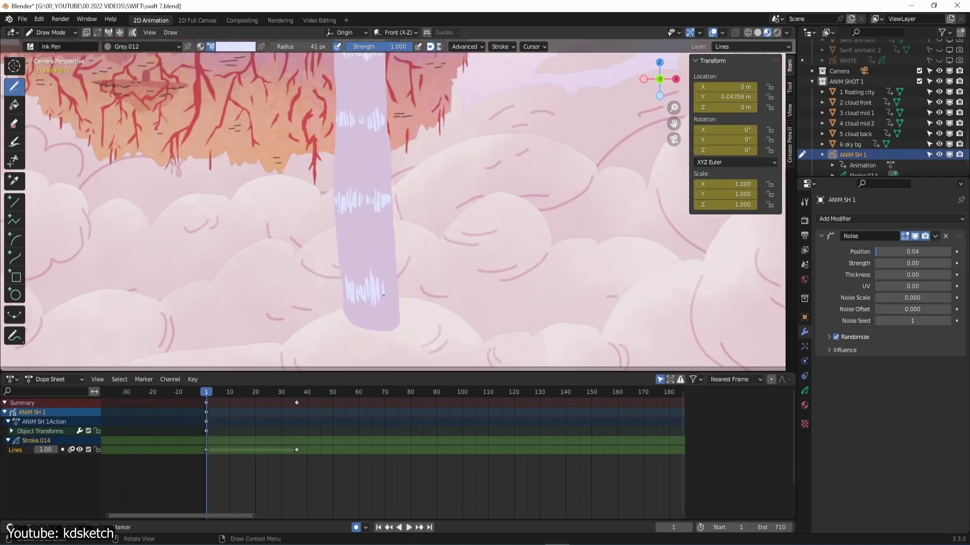
click(212, 394)
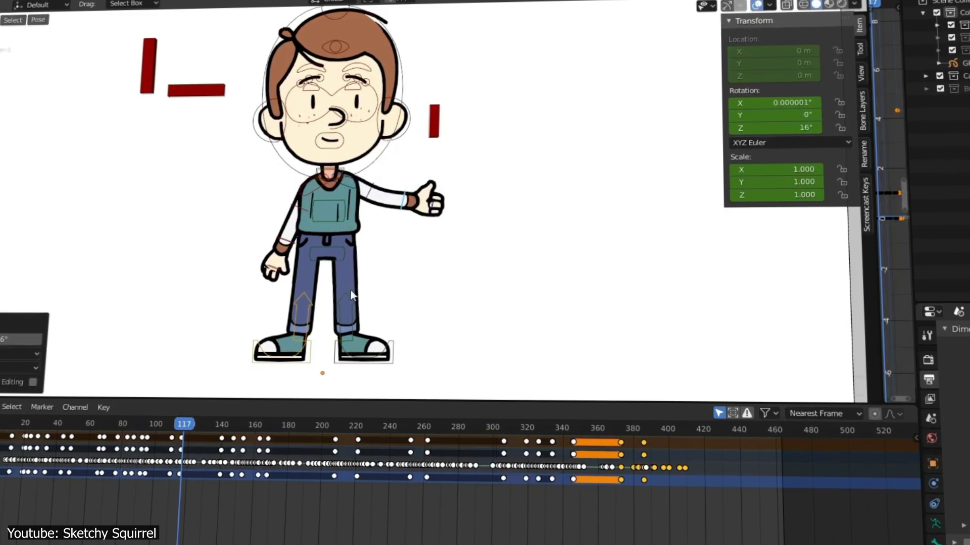
Start moving the foot control of the rigged cartoon boy at frame 117.
click(363, 352)
key(g)
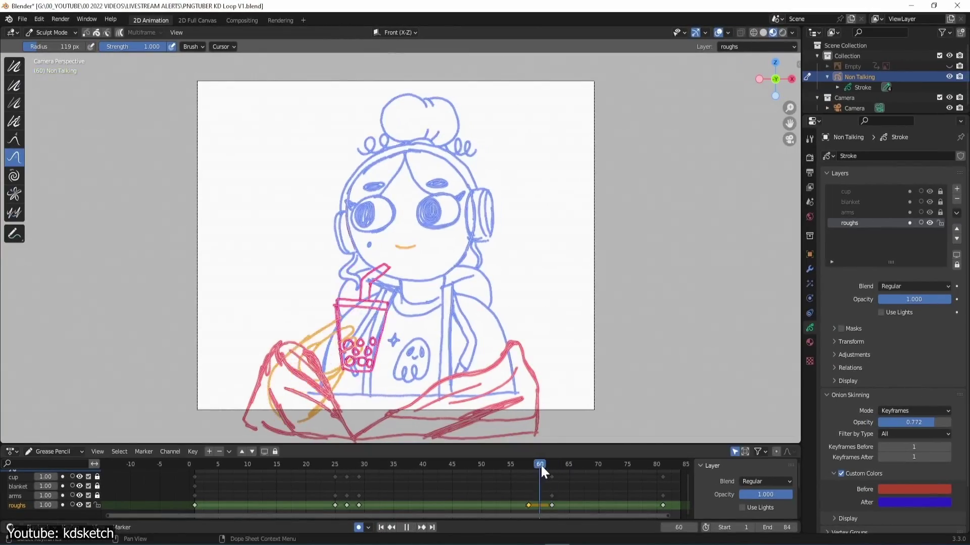
Scrub the bubble-tea character's rough animation from frame 60, and view the candy-decorated drink box from another angle.
mouse_move(541, 466)
mouse_down()
mouse_move(528, 490)
mouse_move(539, 496)
mouse_move(531, 479)
mouse_move(555, 477)
mouse_move(536, 485)
mouse_move(549, 489)
mouse_up()
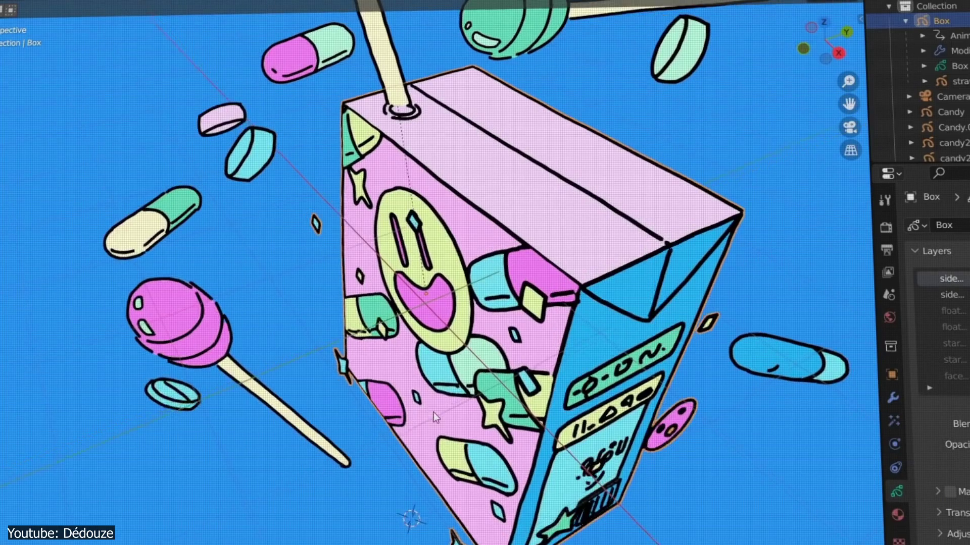
mouse_move(433, 412)
middle_down()
mouse_move(489, 422)
mouse_move(525, 414)
mouse_move(513, 377)
mouse_move(390, 392)
middle_up()
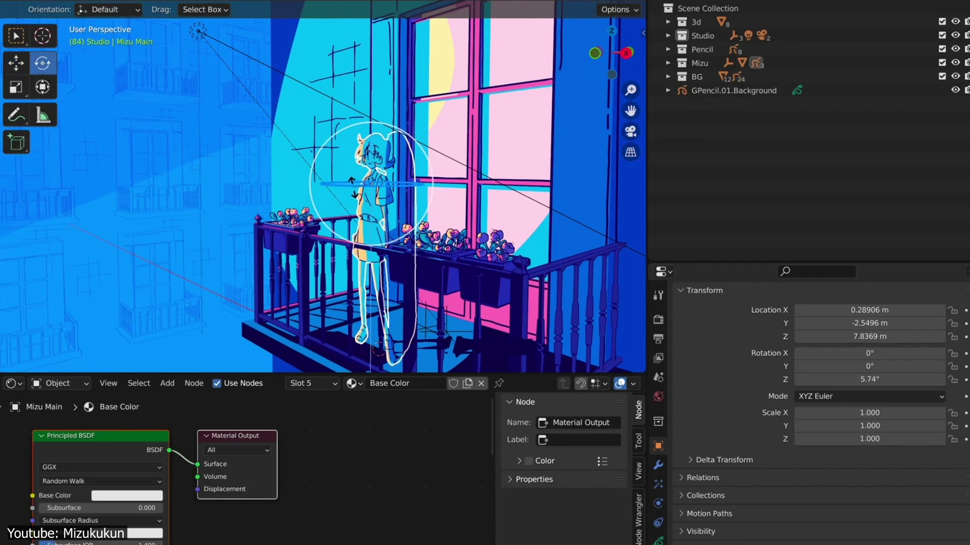
Rotate the Mizu Main figure on the balcony 44.5° about the global Z axis.
drag(356, 199, 356, 200)
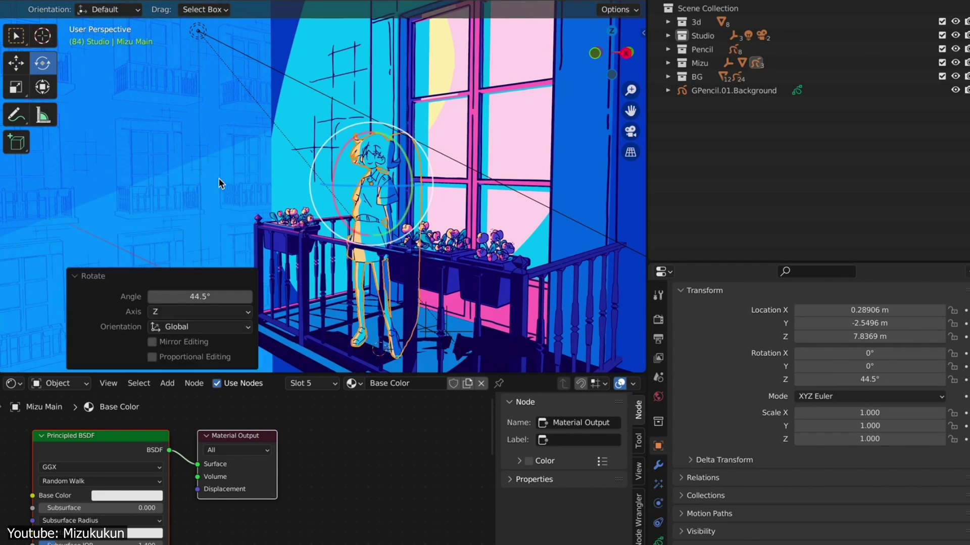
scroll(387, 202, down, 3)
middle_drag(386, 202, 384, 204)
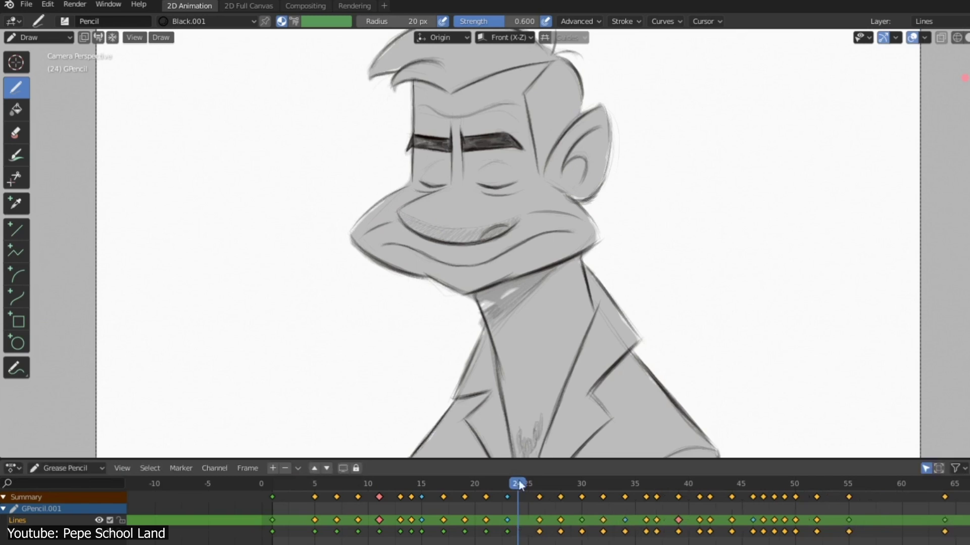
Scrub to frame 36 and retime the cartoon man's keyframes by spreading them away from that frame.
mouse_move(516, 483)
mouse_down()
mouse_move(585, 516)
mouse_move(649, 495)
mouse_up()
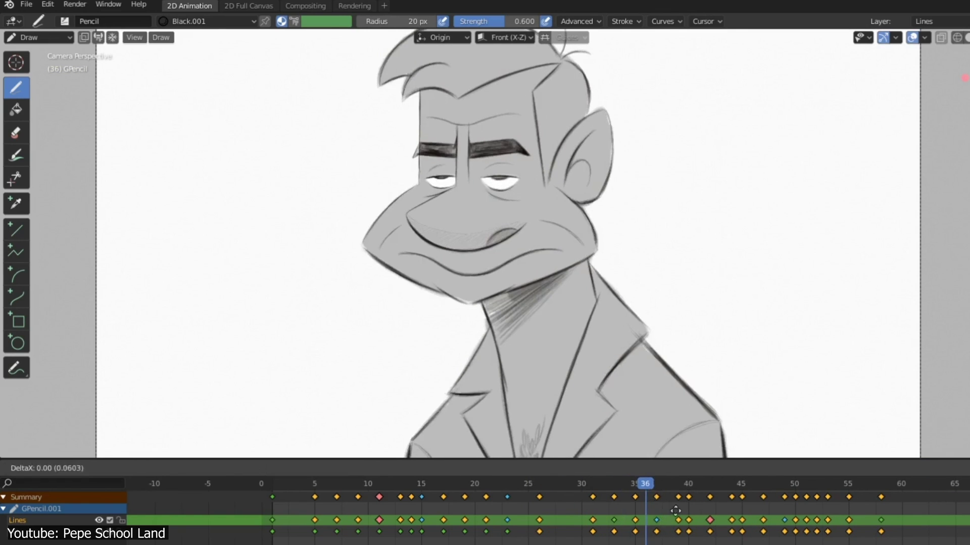
drag(596, 538, 593, 541)
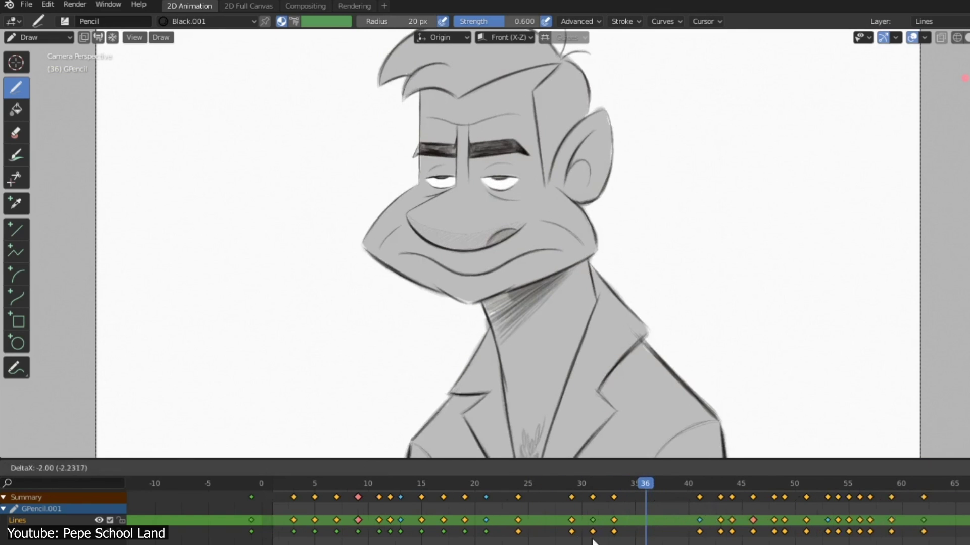
mouse_move(696, 501)
mouse_down()
mouse_move(730, 513)
mouse_move(784, 490)
mouse_up()
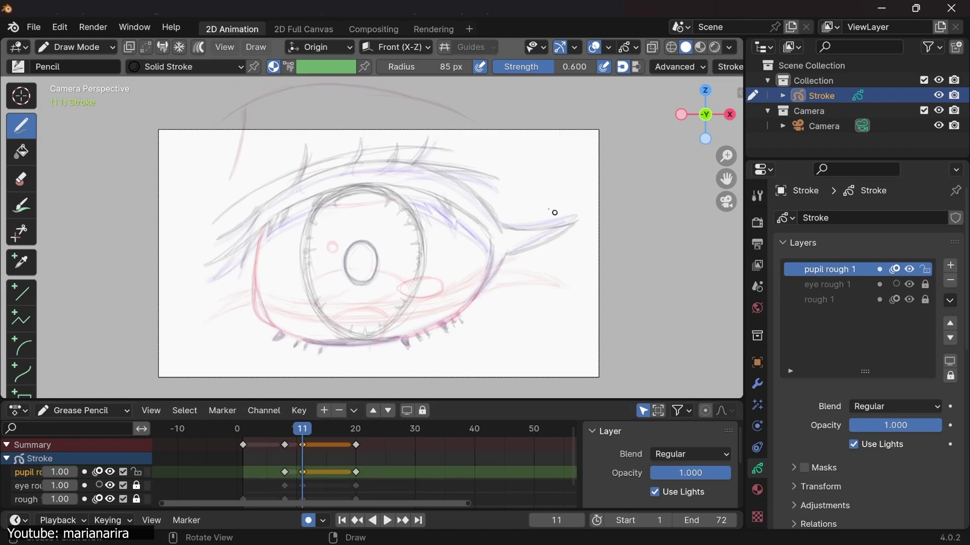
Return the eye animation to its first frame and play it back.
click(341, 520)
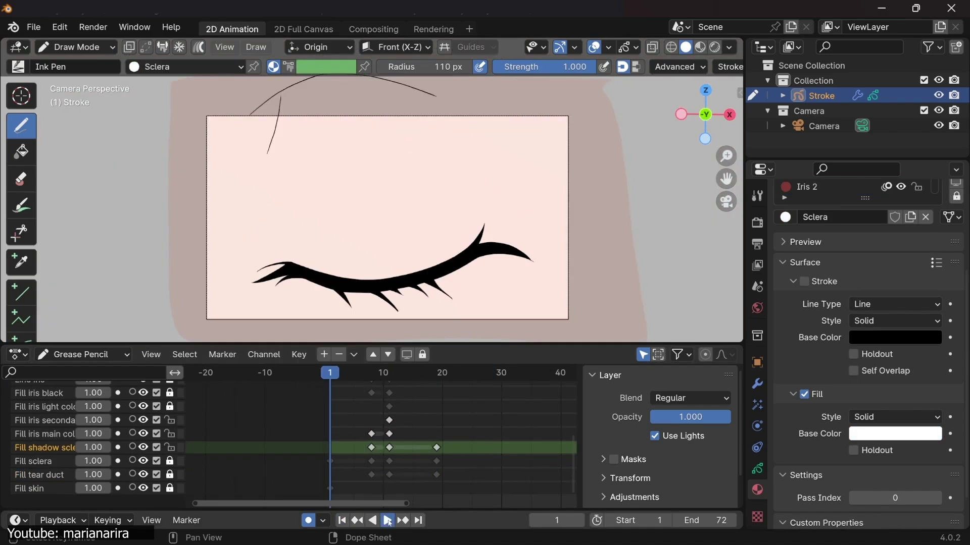
click(387, 521)
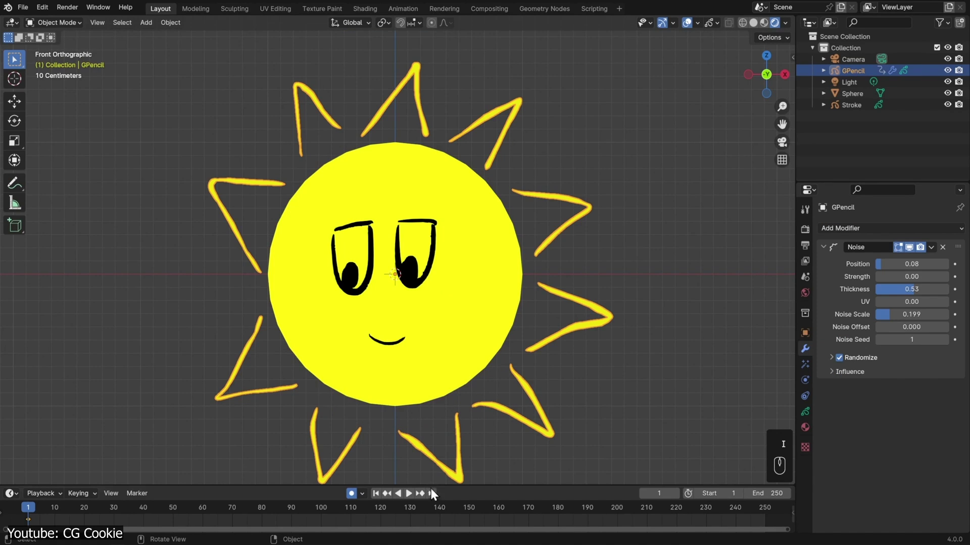
Go to frame 250 and rotate the sun's ray strokes around its face.
click(432, 493)
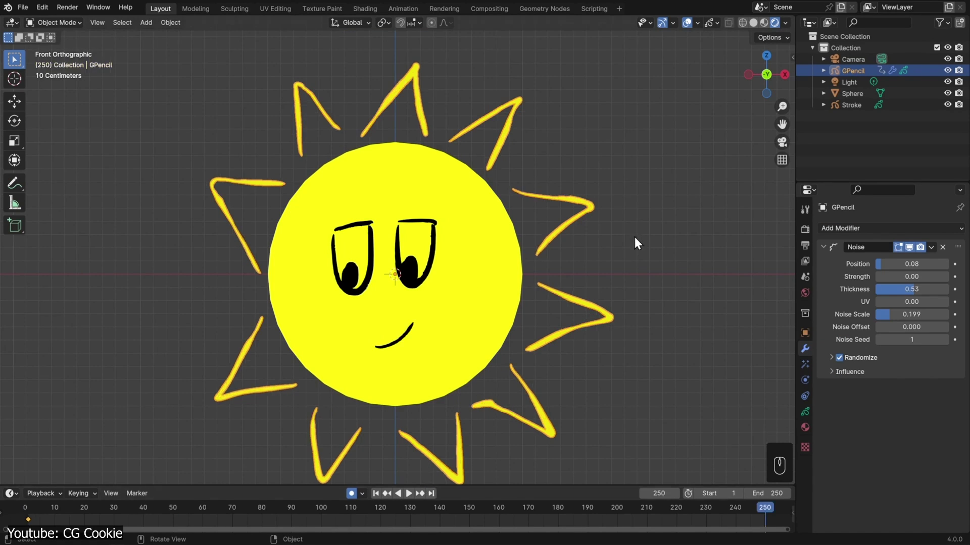
scroll(634, 237, down, 2)
key(r)
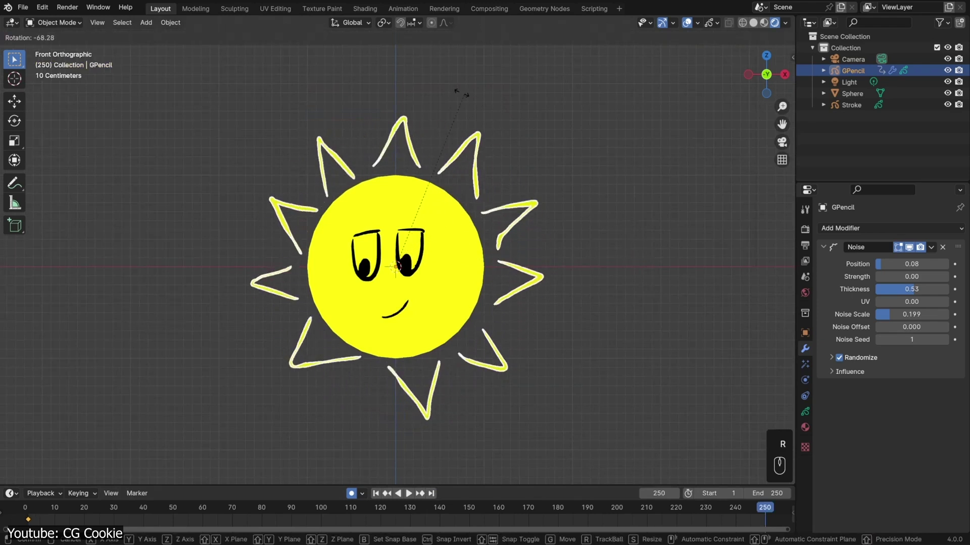
click(410, 82)
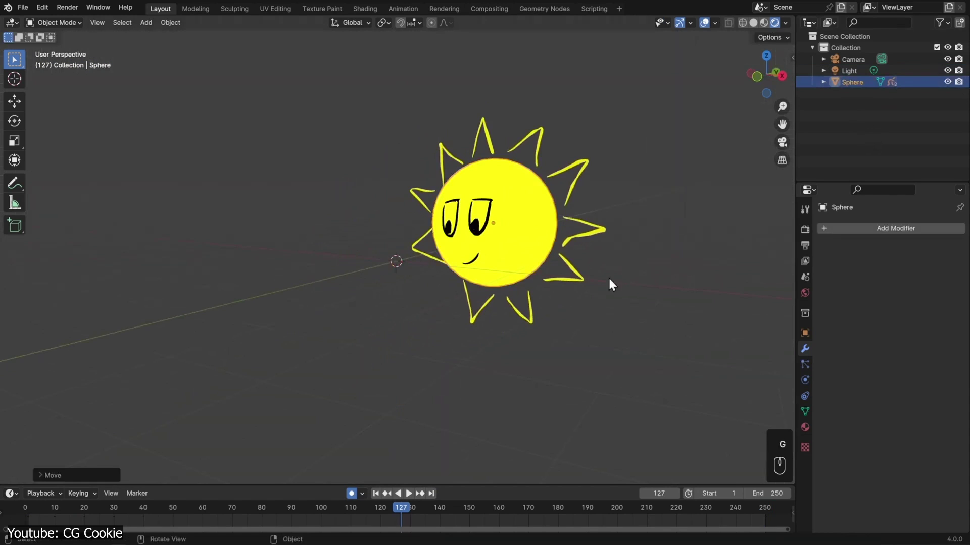
Rotate the sun sphere with its attached strokes about the Z axis, and rotate it once more without an axis constraint.
key(r)
key(z)
click(590, 307)
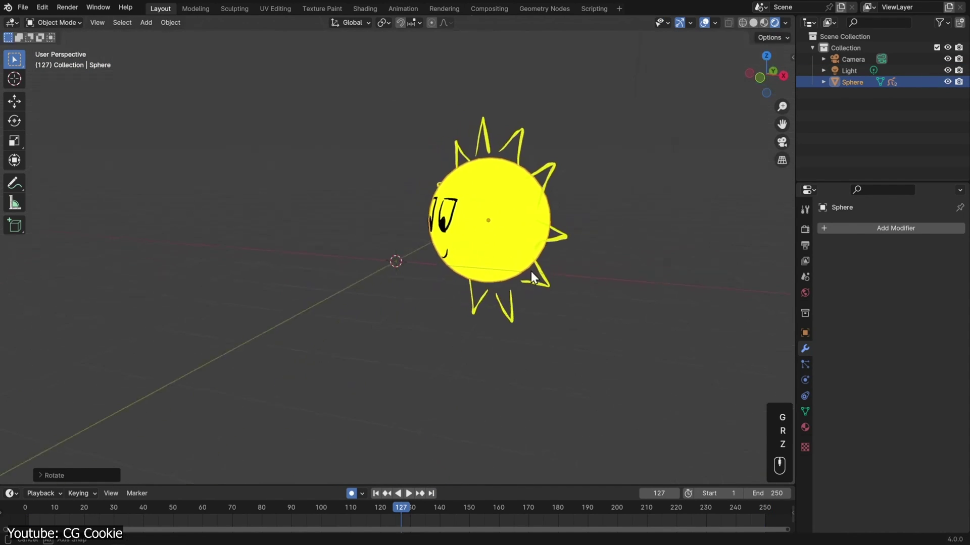
key(r)
click(641, 288)
Move the sun sphere to a new position and play the animation.
key(g)
click(549, 180)
middle_drag(548, 179, 621, 338)
key(space)
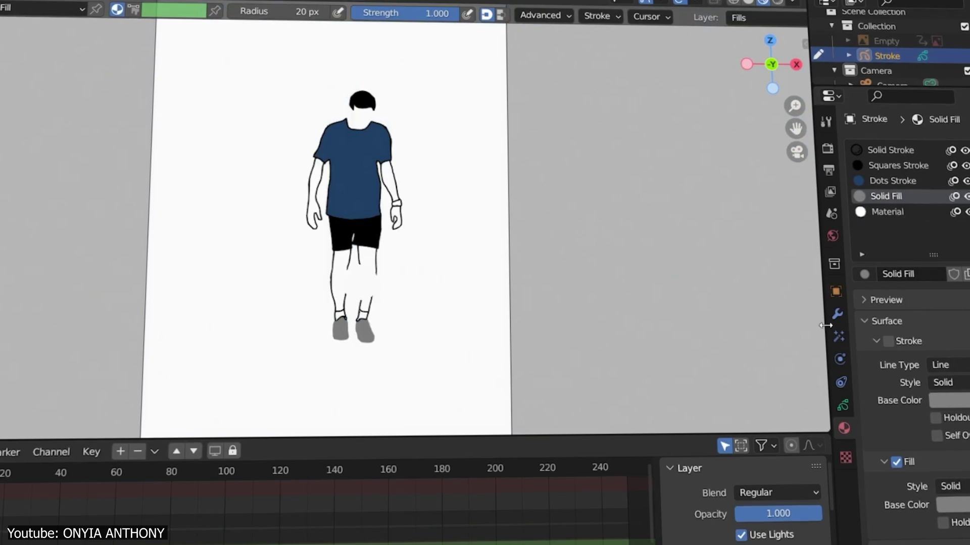
Change the world background colour behind the figure in the blue shirt to a light peach.
click(836, 235)
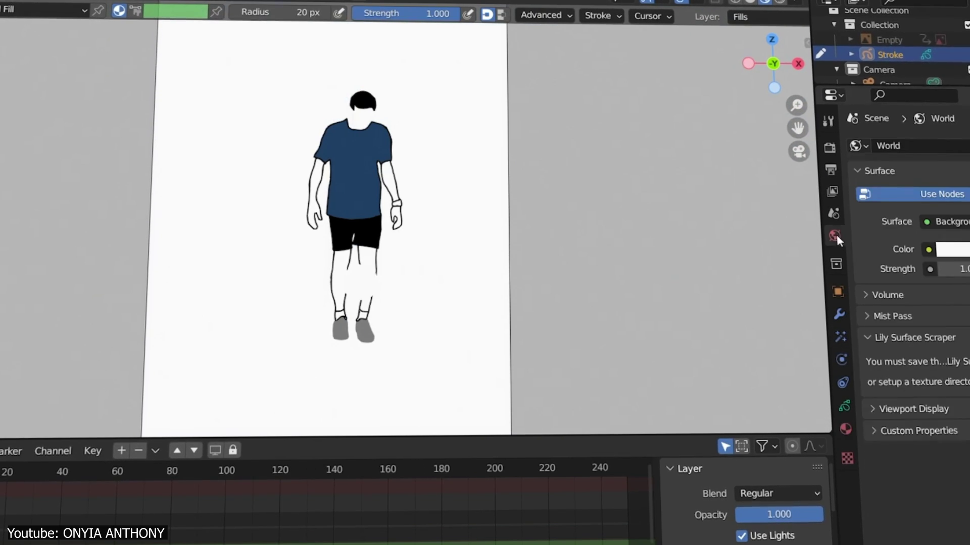
click(952, 249)
click(909, 106)
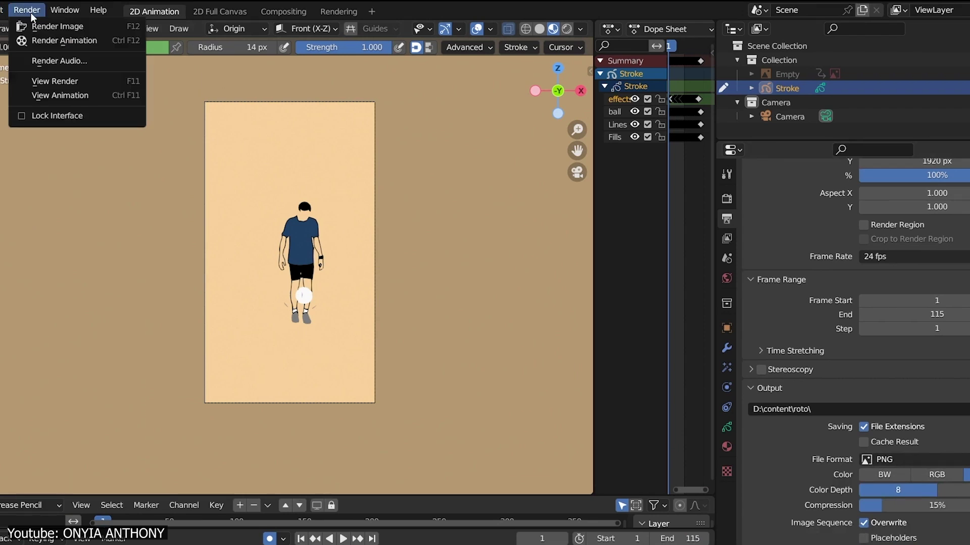
Render the figure's ball animation, and open the choices for adding a workspace.
click(40, 42)
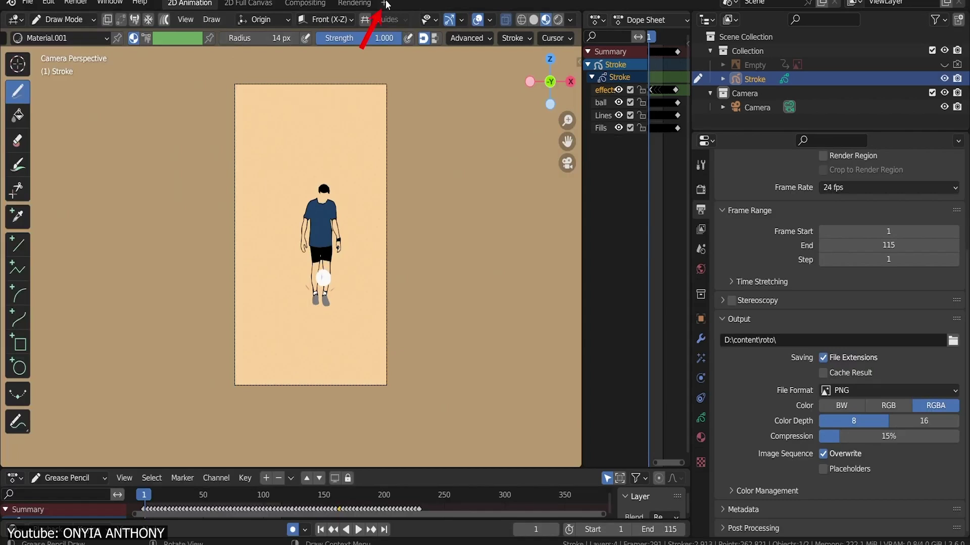
click(386, 4)
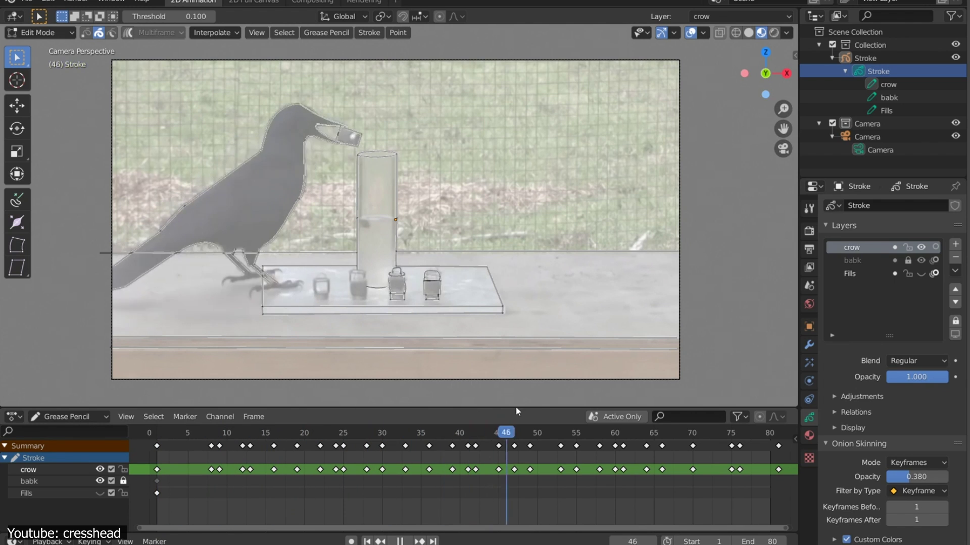
Scrub the crow rotoscope backwards from frame 46, and toggle the Camera collection's visibility.
drag(484, 430, 289, 437)
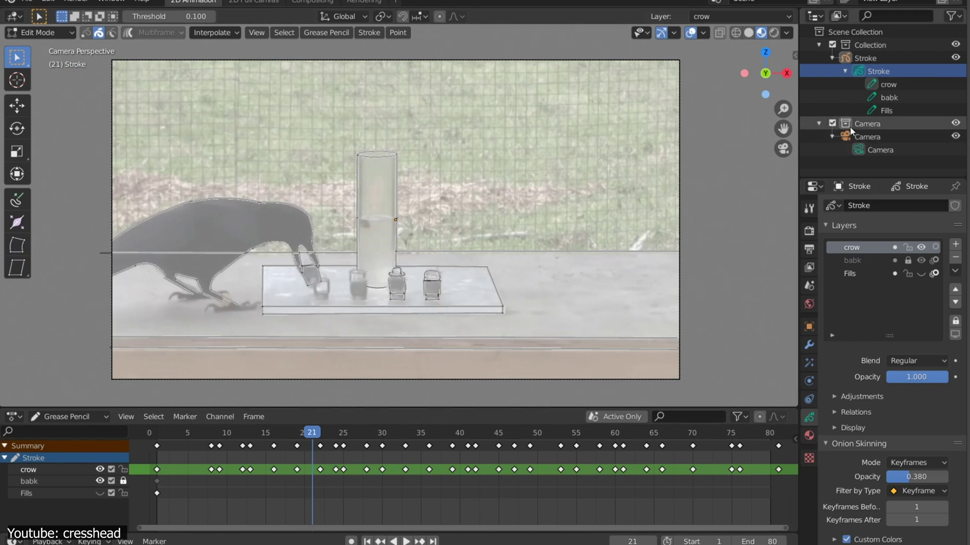
click(955, 123)
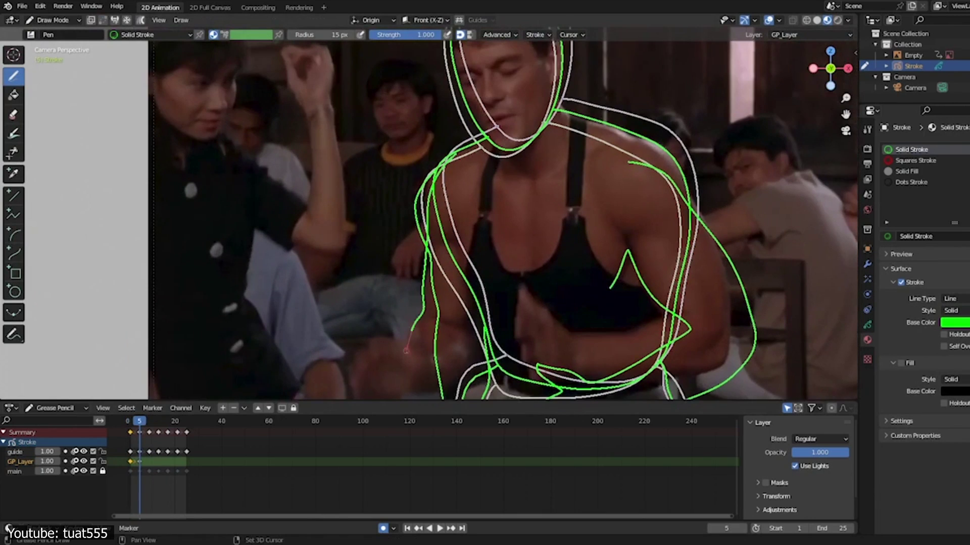
Trace the man's arms, fist and shoulders in green on GP_Layer at frame 5, and play the animation.
shift+middle_drag(405, 350, 405, 274)
scroll(405, 274, up, 3)
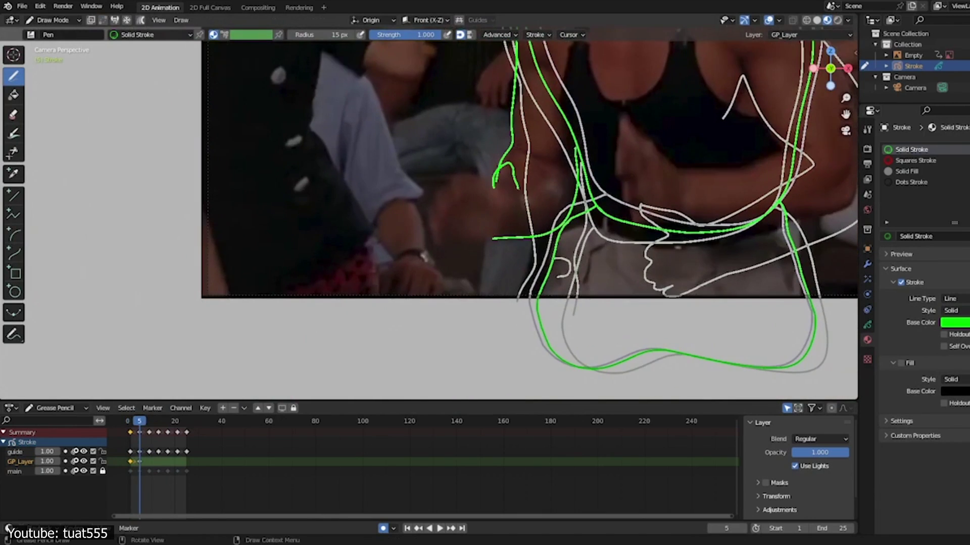
key(Home)
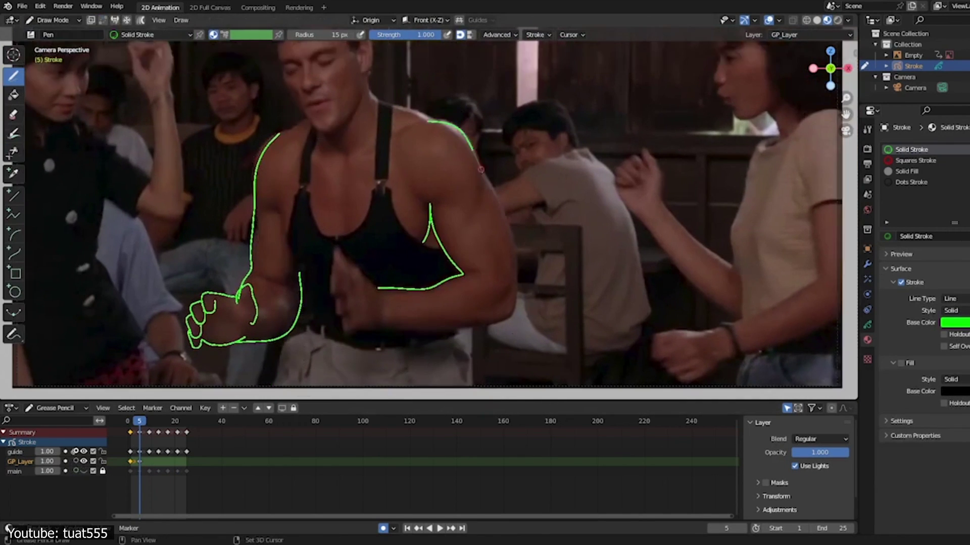
click(439, 528)
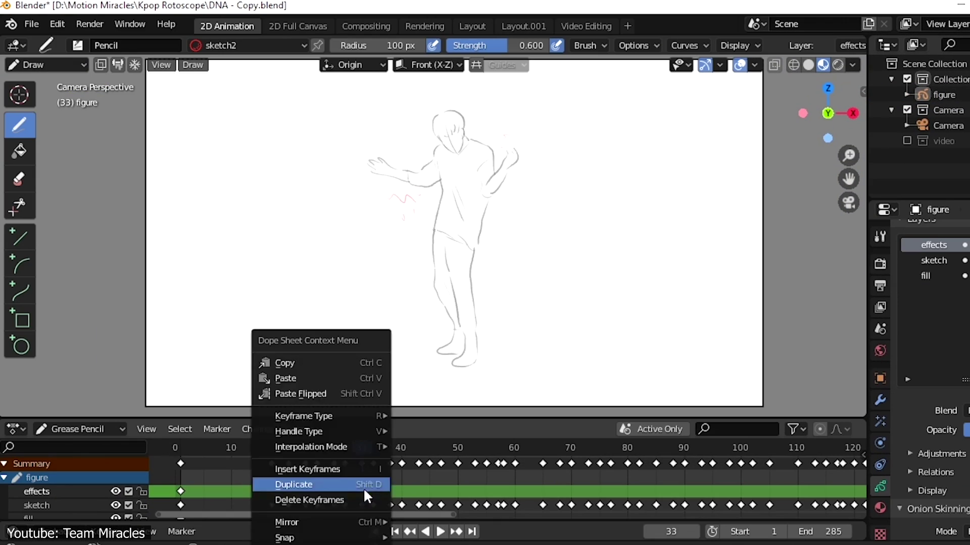
Duplicate the selected keyframes of the sketched dancing figure.
click(360, 490)
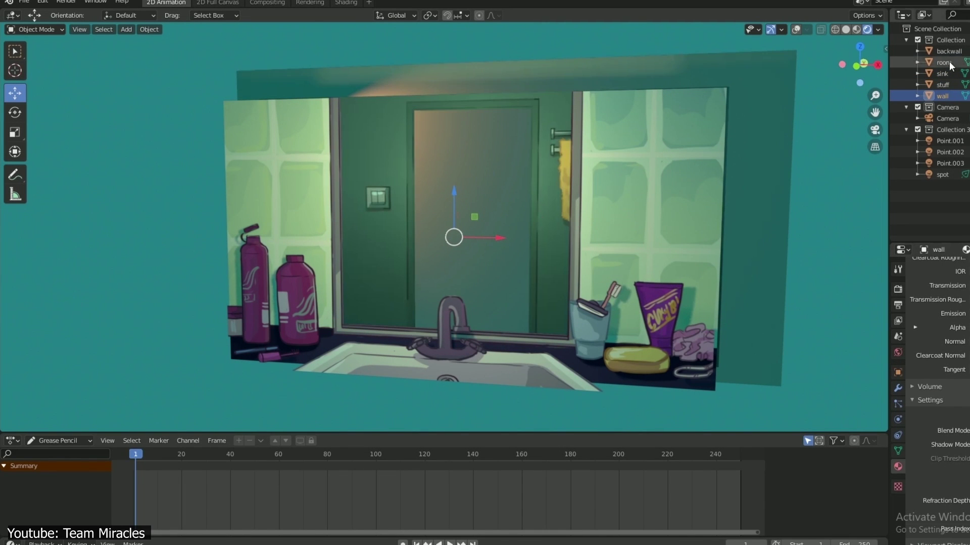
Inspect the layered bathroom planes around the toiletries, and scrub the mirror scene's animation back towards its start.
click(601, 356)
mouse_move(601, 356)
middle_down()
mouse_move(628, 353)
mouse_move(583, 354)
mouse_move(610, 352)
middle_up()
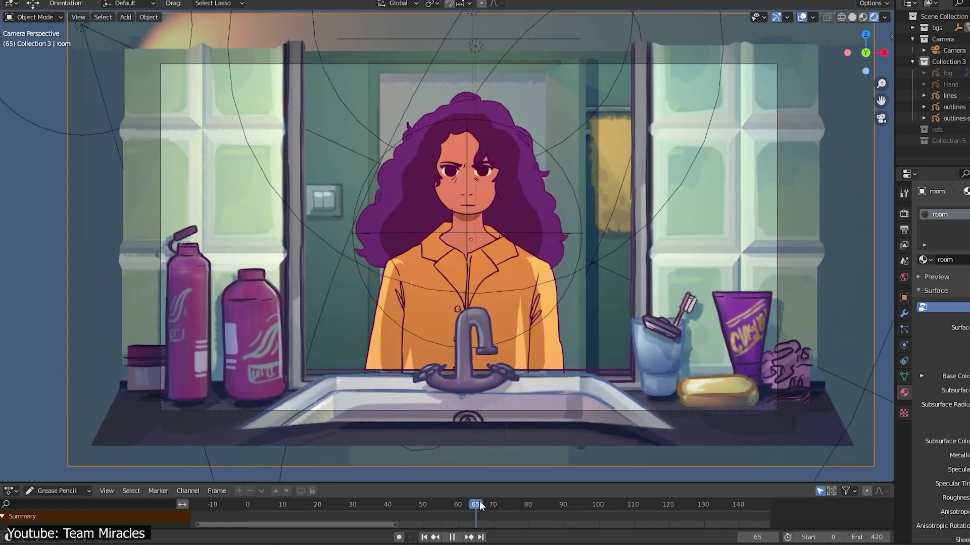
drag(532, 502, 258, 505)
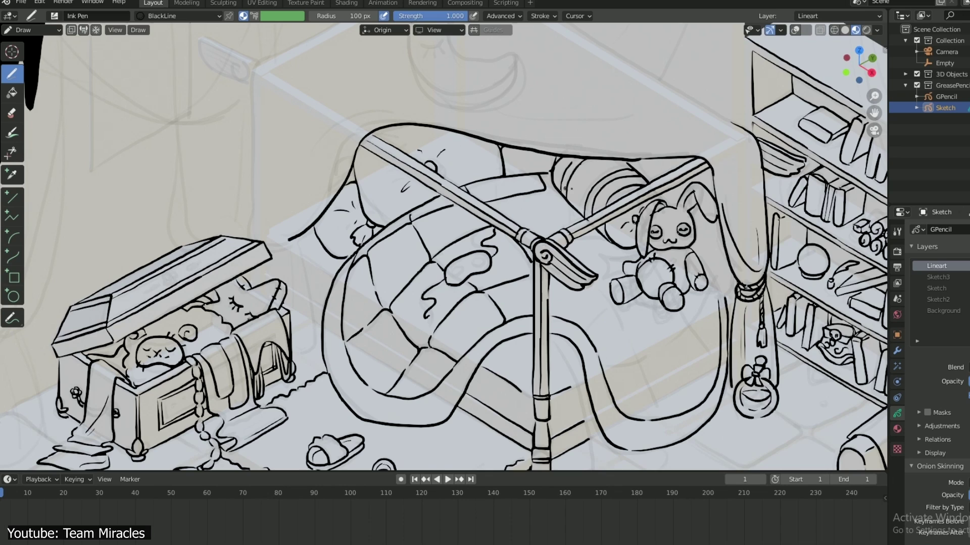
scroll(445, 252, down, 2)
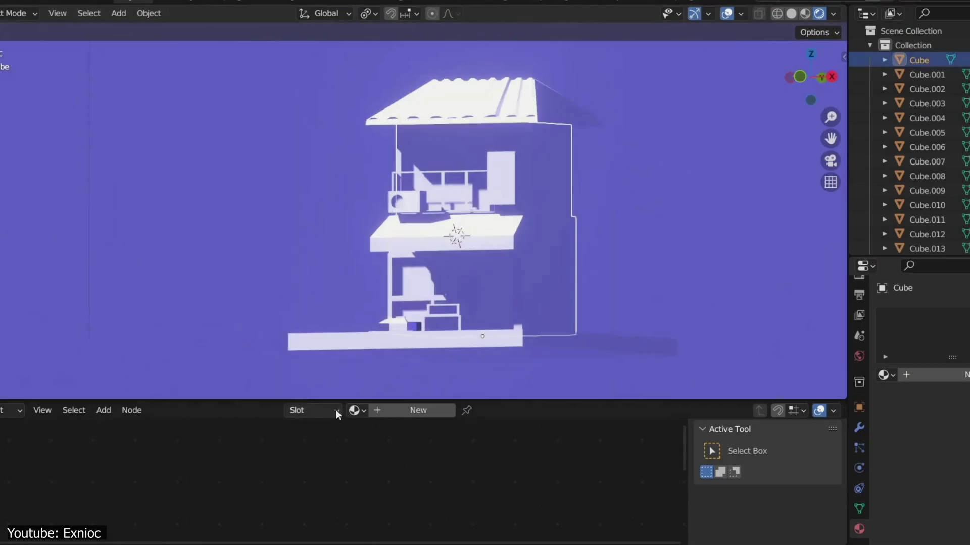
Open the material list for the house's wall object, and select the white Color Ramp stop in Material.002.
click(357, 410)
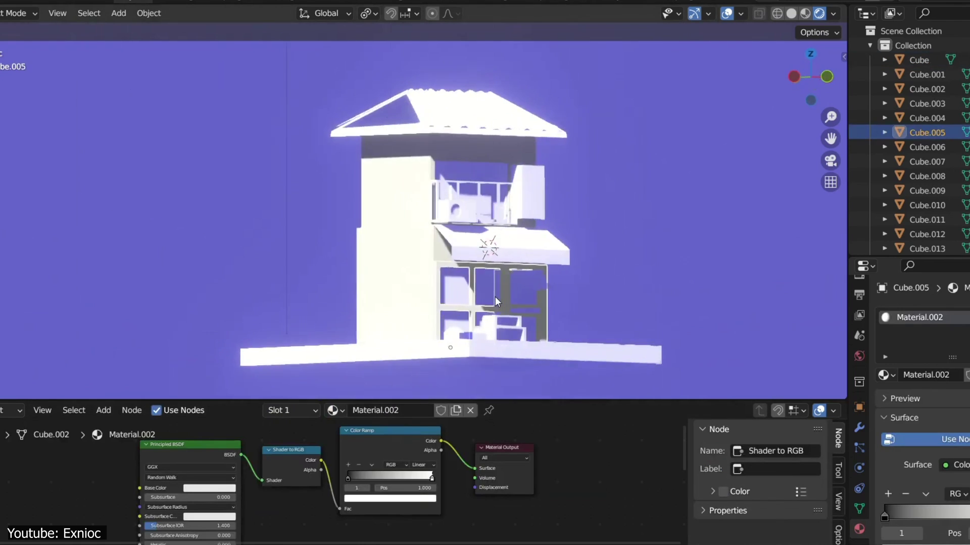
click(428, 476)
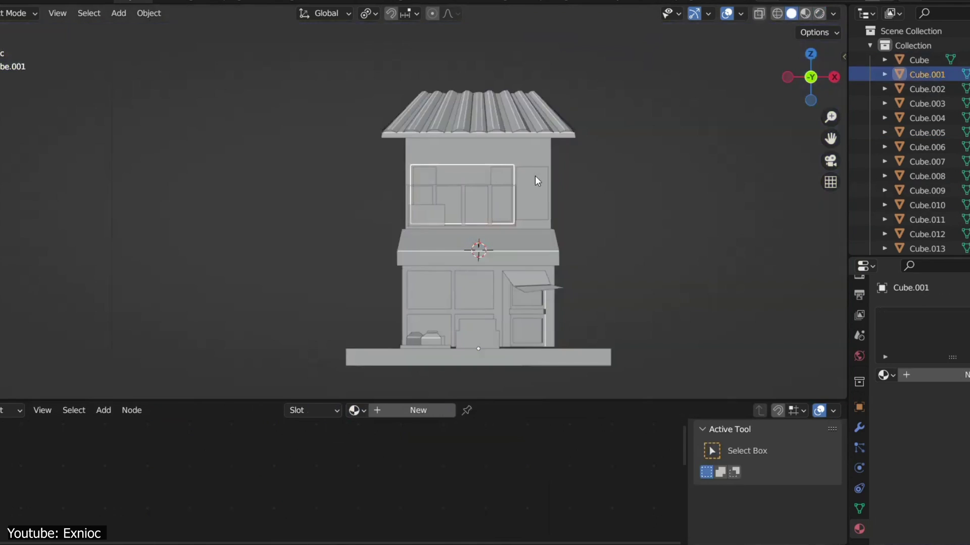
Show the house in rendered shading, and assign an existing material to Cube.001.
click(819, 14)
click(356, 410)
click(368, 319)
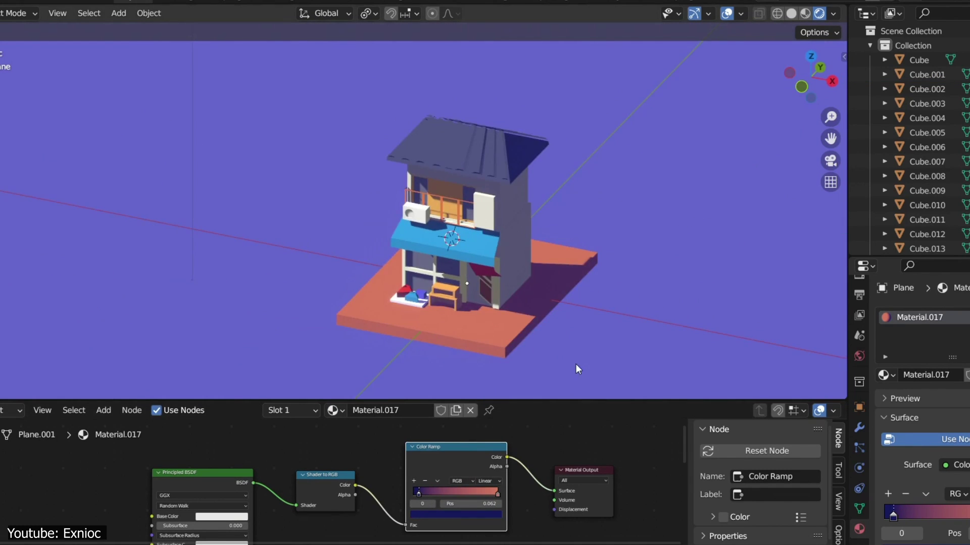
middle_drag(577, 368, 550, 262)
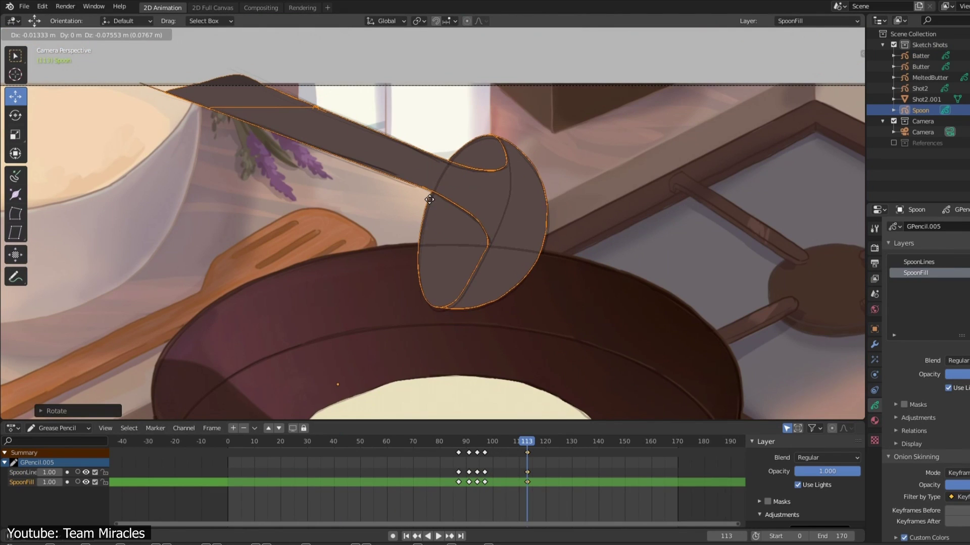
Move the spoon drawing above the pan at frame 113.
key(g)
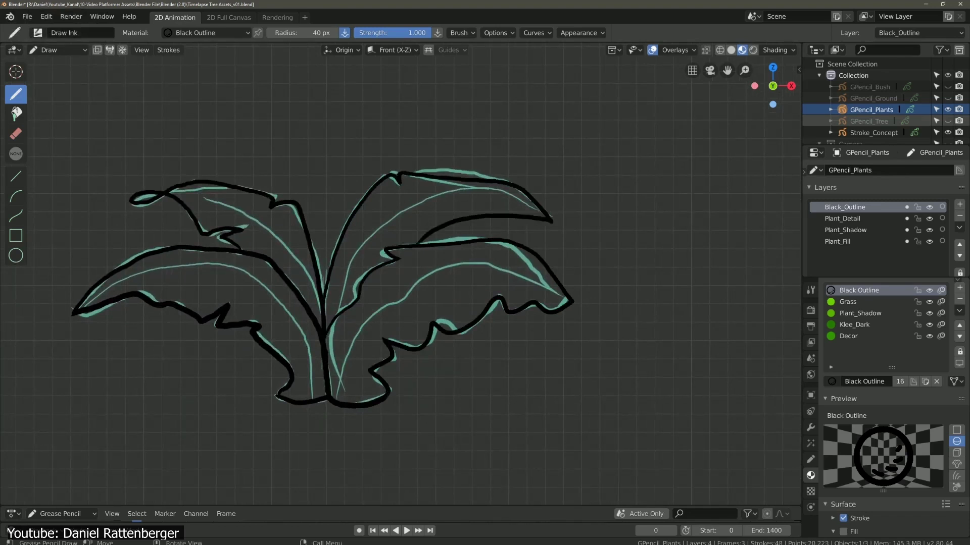
Fill the plant's two lower leaves inside their black outline.
click(454, 283)
click(202, 263)
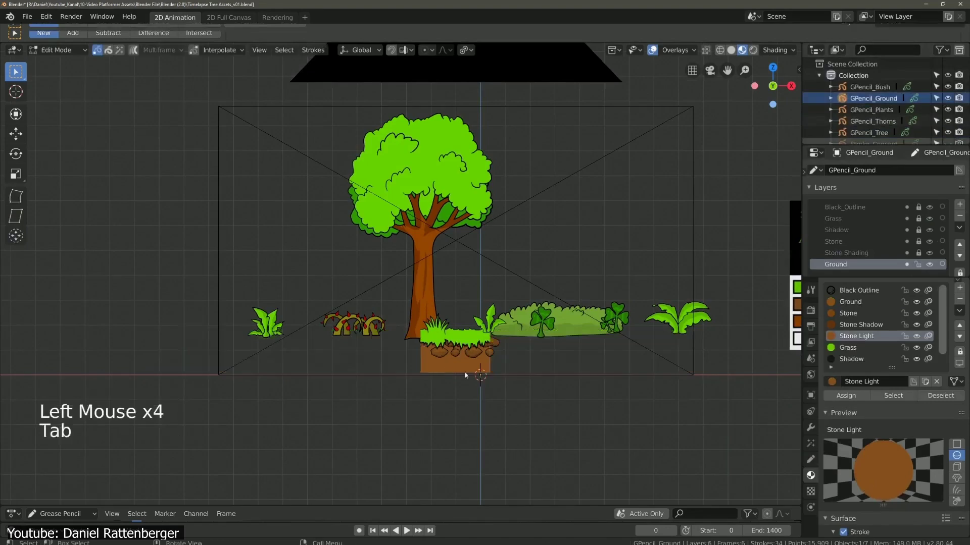
Circle-select the boundary points of the brown ground block, and move them to reshape the block.
scroll(385, 286, up, 3)
key(c)
scroll(495, 329, down, 4)
shift+click(494, 328)
key(g)
scroll(411, 329, up, 4)
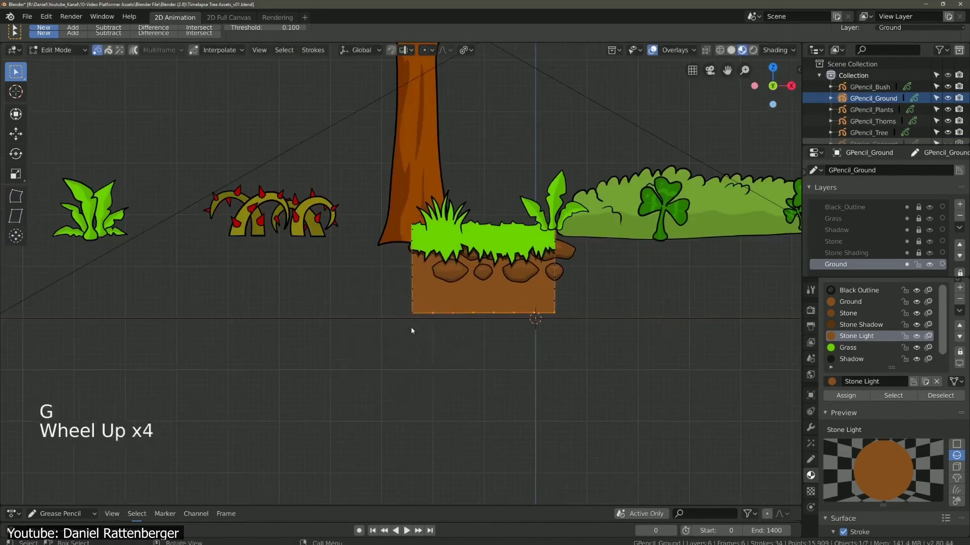
Adjust which points of the ground block are selected, move them into place, and return to Object Mode.
key(c)
key(c)
shift+click(574, 297)
scroll(537, 329, down, 4)
key(g)
click(536, 330)
key(Tab)
scroll(537, 330, down, 7)
scroll(537, 329, up, 2)
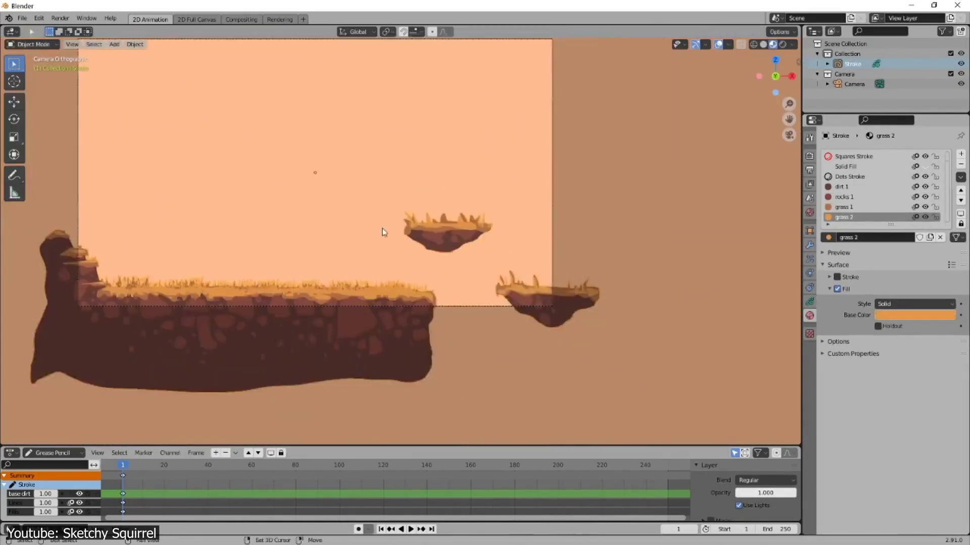
Reposition the grassy platform artwork across the camera frame.
key(g)
click(547, 225)
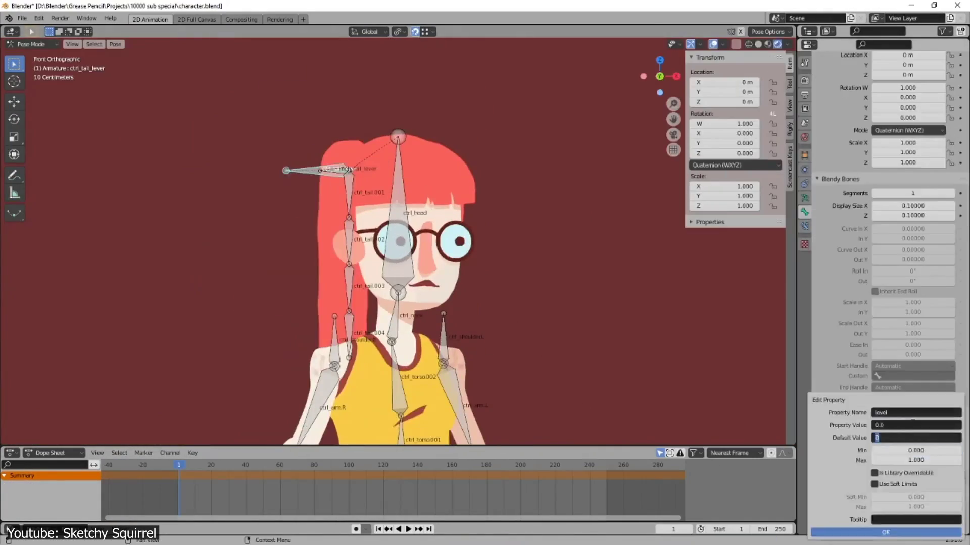
Apply a context option to the "level" custom property of the tail lever bone.
right_click(899, 509)
click(899, 509)
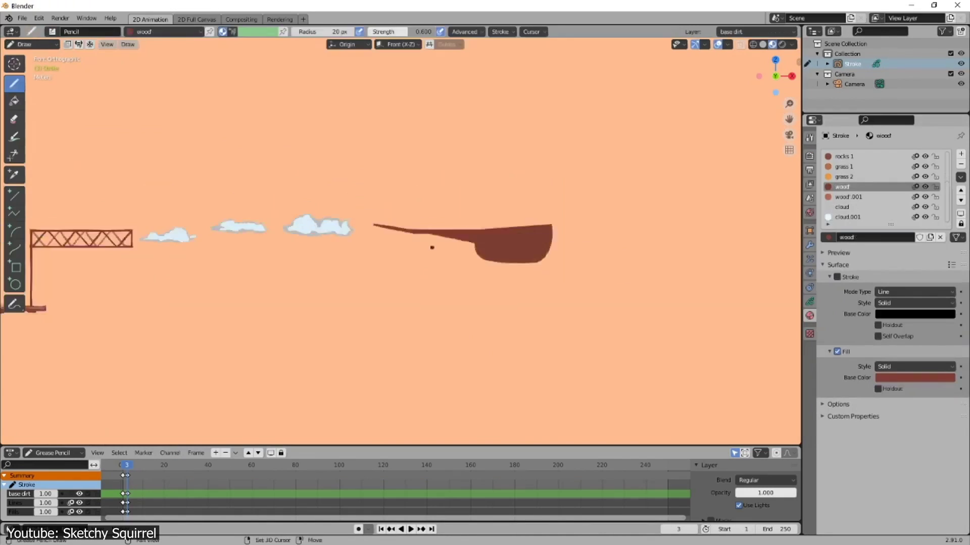
scroll(431, 247, up, 5)
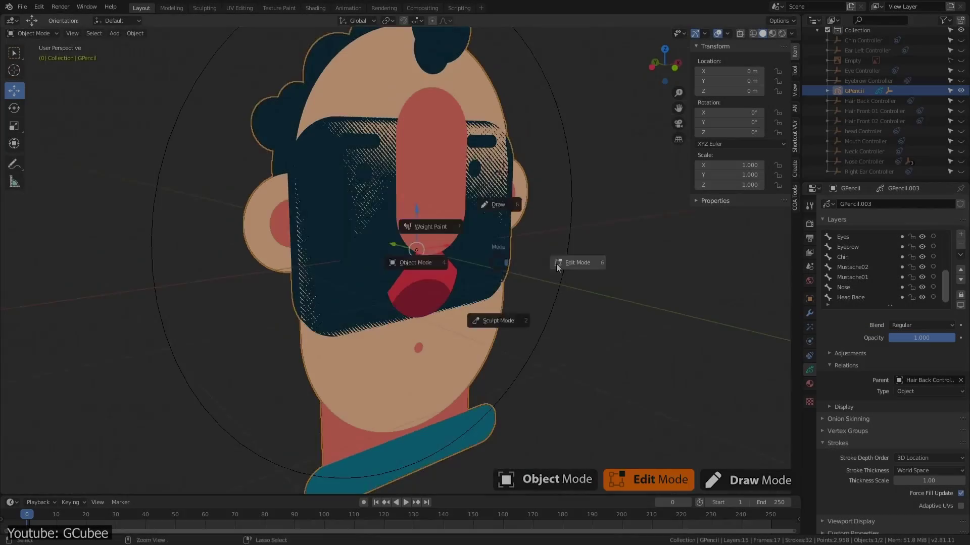
Move the linked back-hair stroke 0.234 m along Y in Edit Mode, then return to the front view in Object Mode.
click(556, 264)
key(l)
mouse_move(320, 319)
alt+mouse_down()
mouse_move(395, 360)
mouse_move(419, 349)
alt+mouse_up()
key(g)
key(y)
click(374, 290)
middle_drag(375, 291, 406, 290)
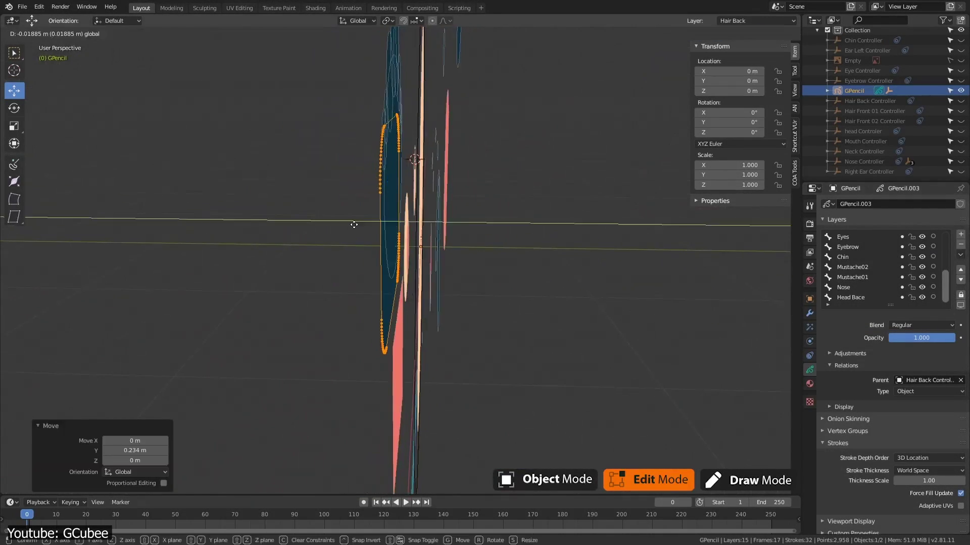
alt+middle_drag(354, 226, 559, 266)
key(ctrl+Tab)
click(550, 250)
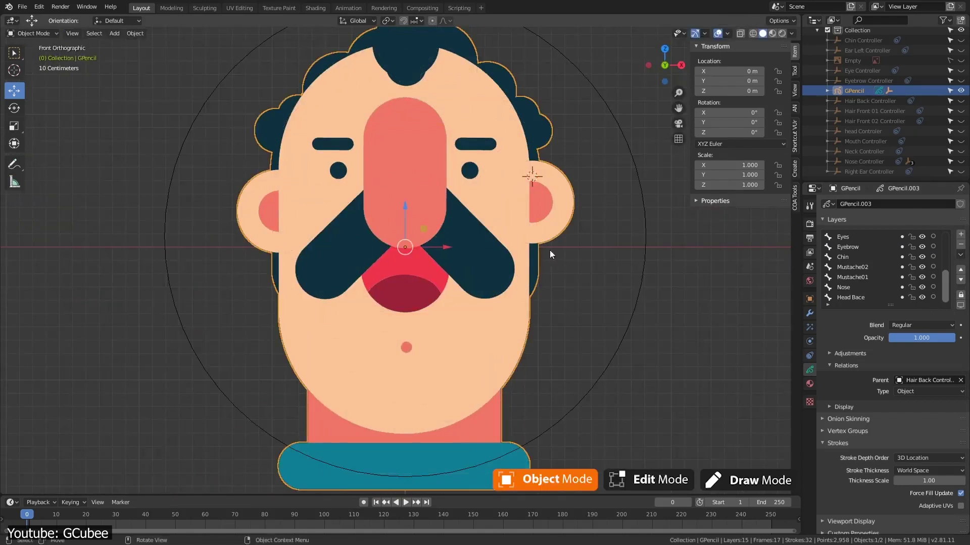
Select the circular controller around the man's head and start moving it.
click(626, 331)
key(g)
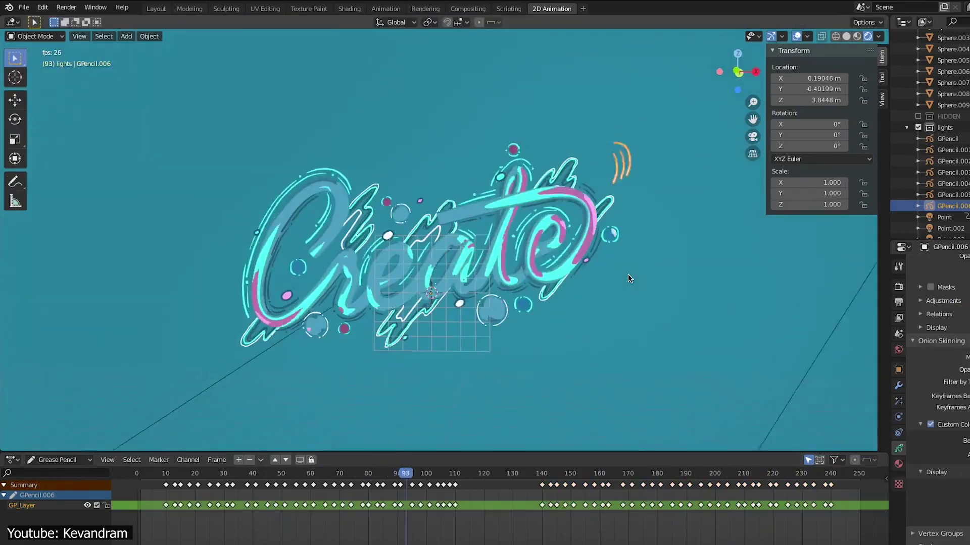
Examine the depth of the Create lettering and the windowed room scene, comparing its orthographic and perspective views.
middle_drag(283, 217, 460, 289)
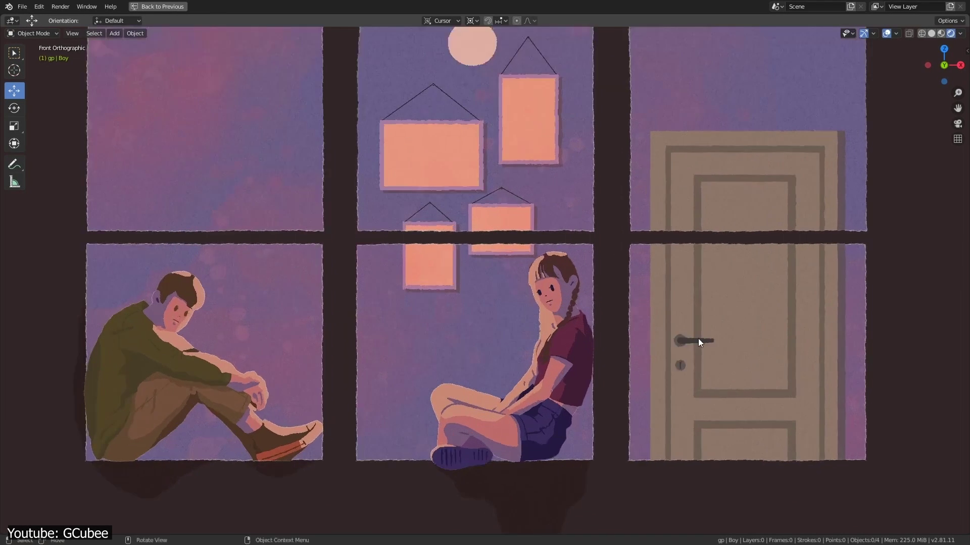
scroll(611, 286, down, 7)
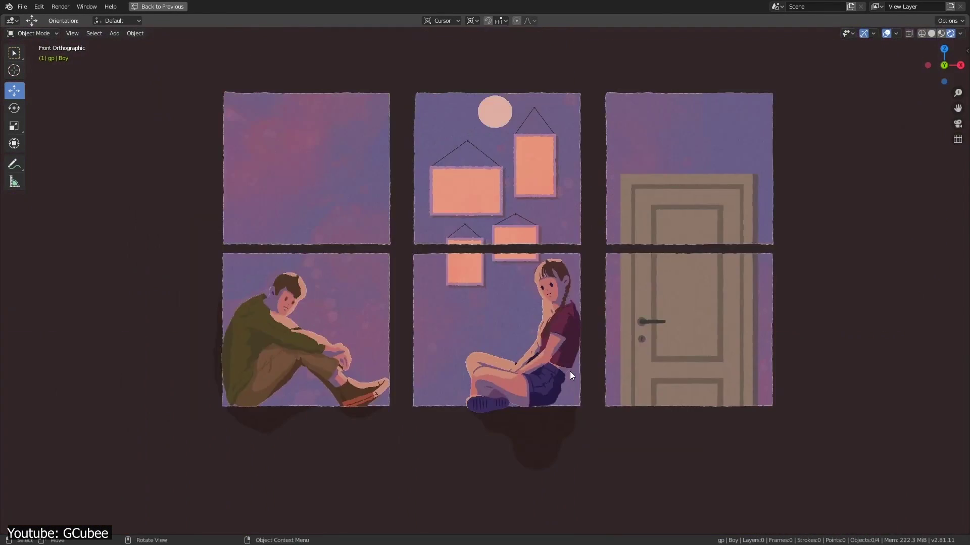
key(KP_5)
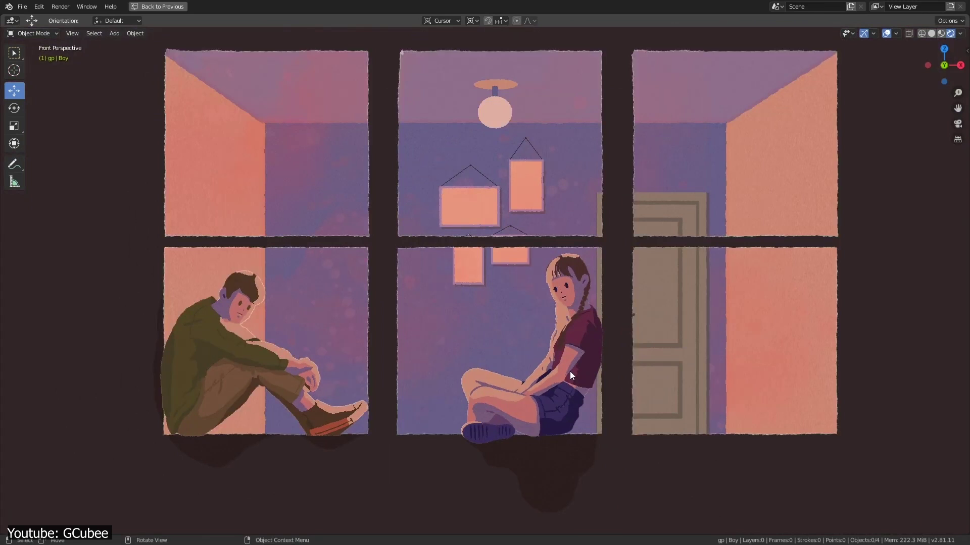
key(KP_5)
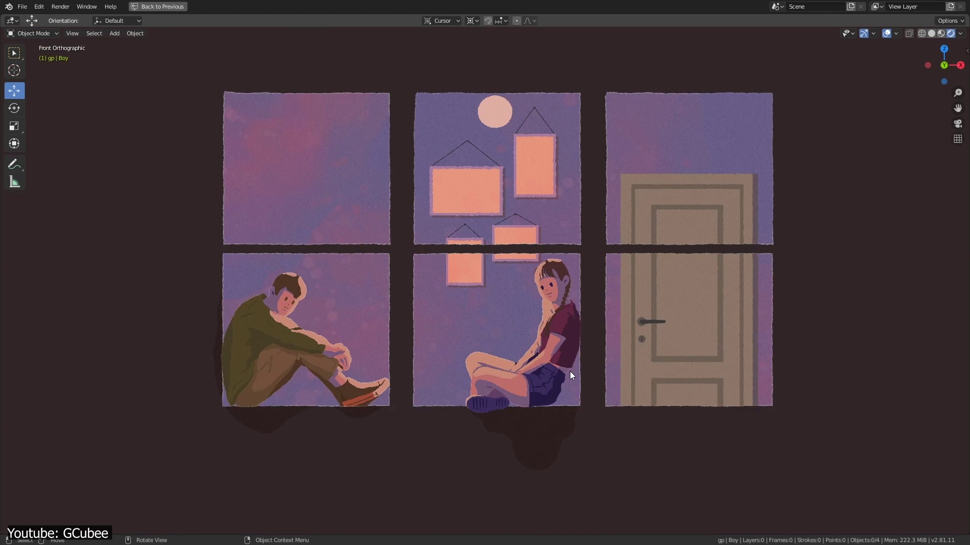
middle_drag(569, 371, 596, 346)
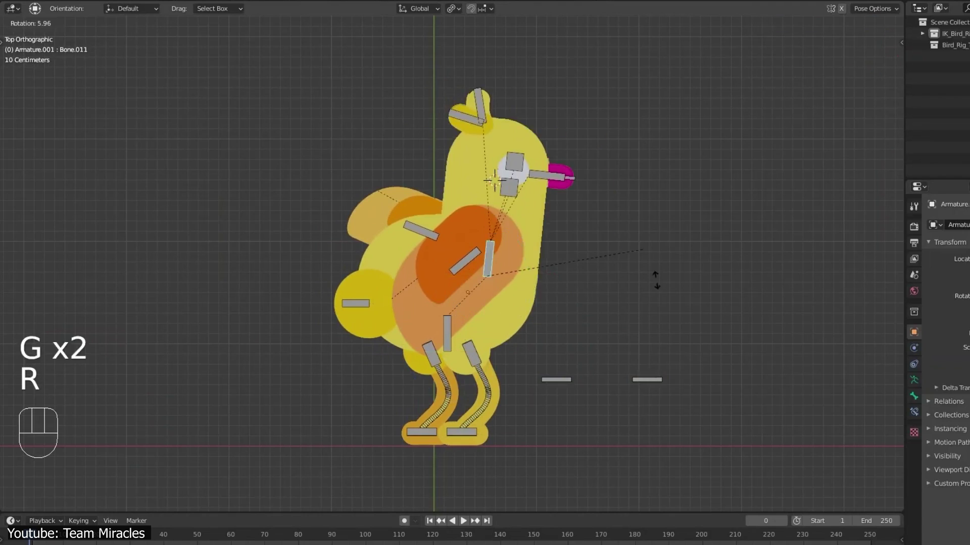
Rotate the yellow bird rig's upper body bone, and add a Sun light to the night landscape scene.
key(r)
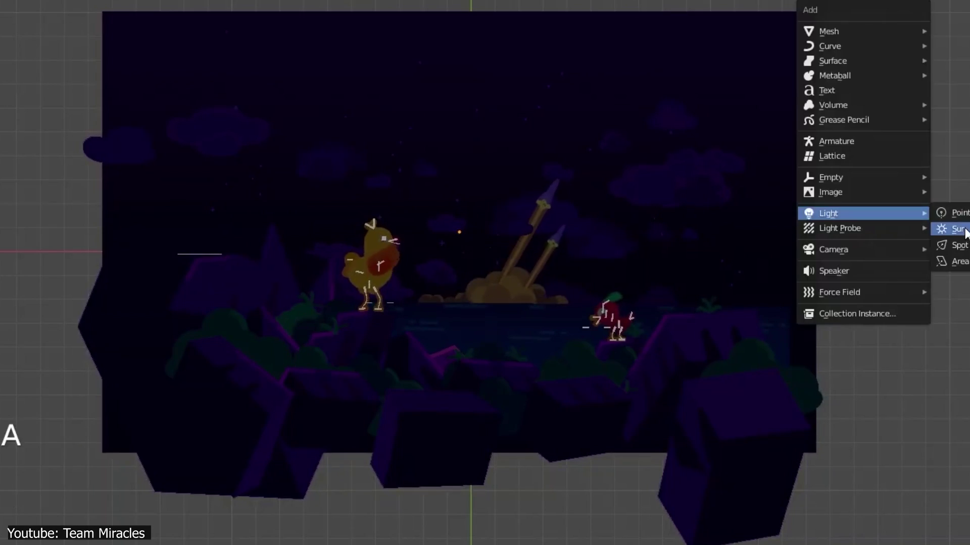
click(909, 224)
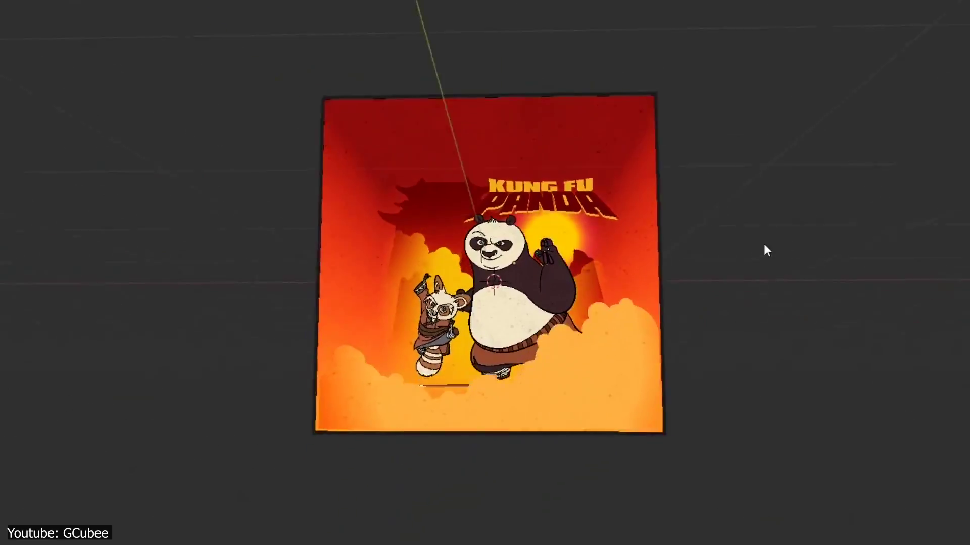
Examine the Kung Fu Panda cube through its front and top faces.
middle_drag(832, 302, 772, 402)
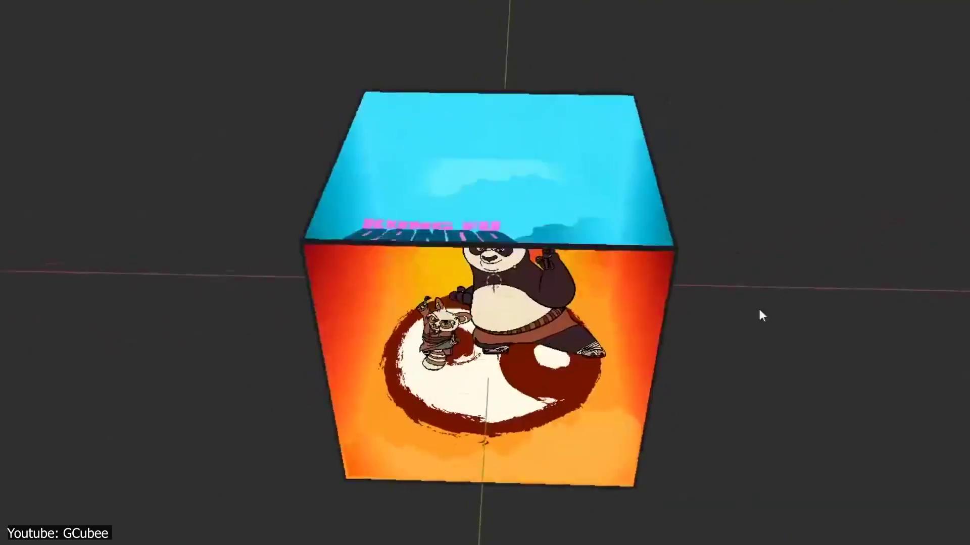